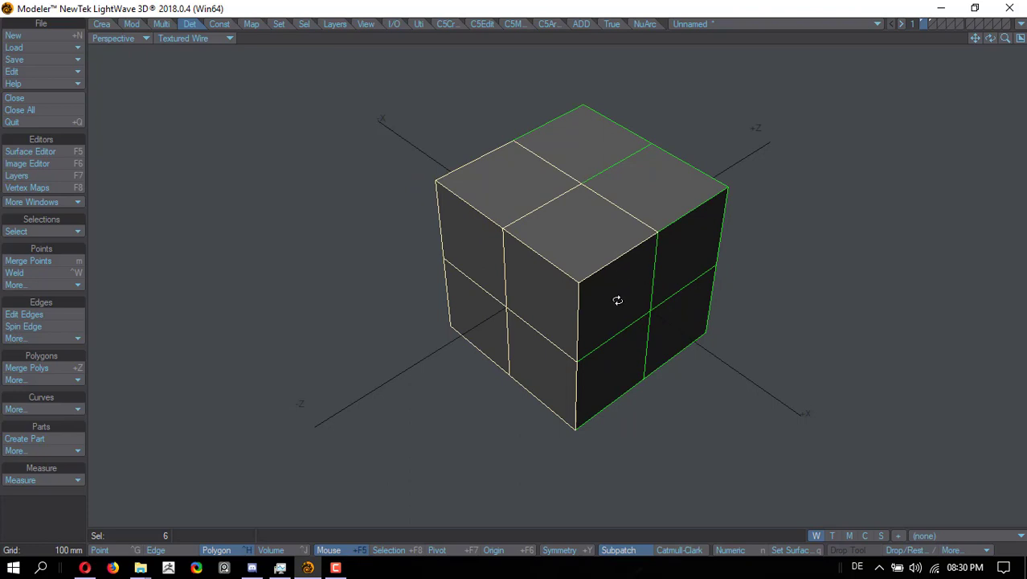
Start the Slice tool and cut from the top face's middle edge down through the upper-left front polygon.
alt+drag(616, 298, 601, 274)
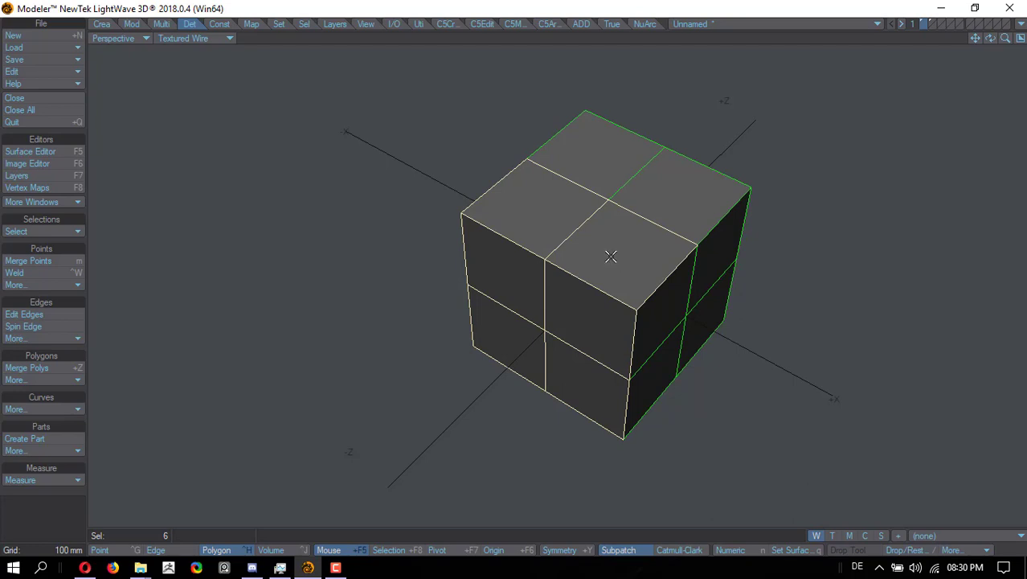
alt+drag(610, 252, 605, 282)
ctrl+shift+right_click(614, 263)
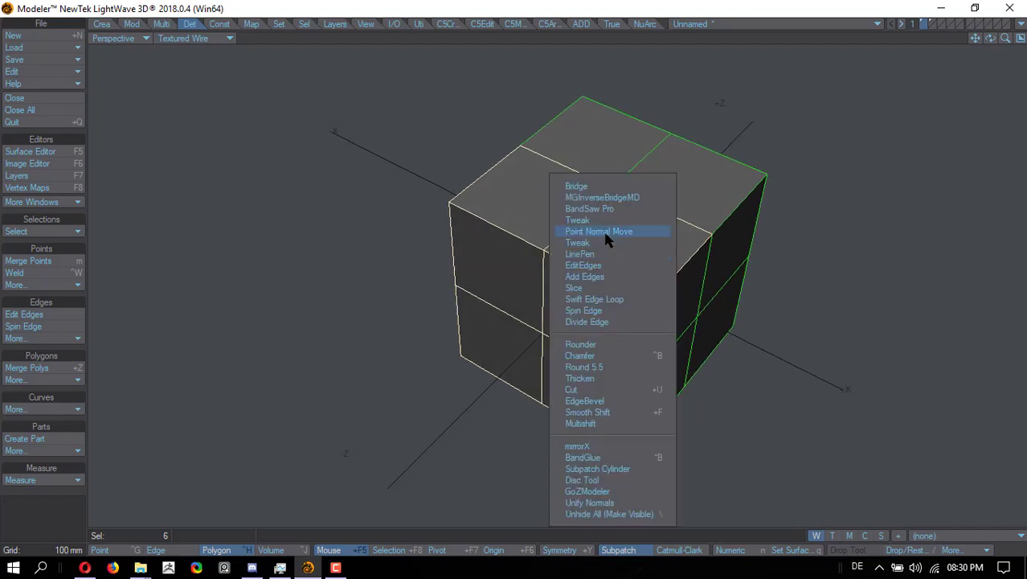
click(612, 288)
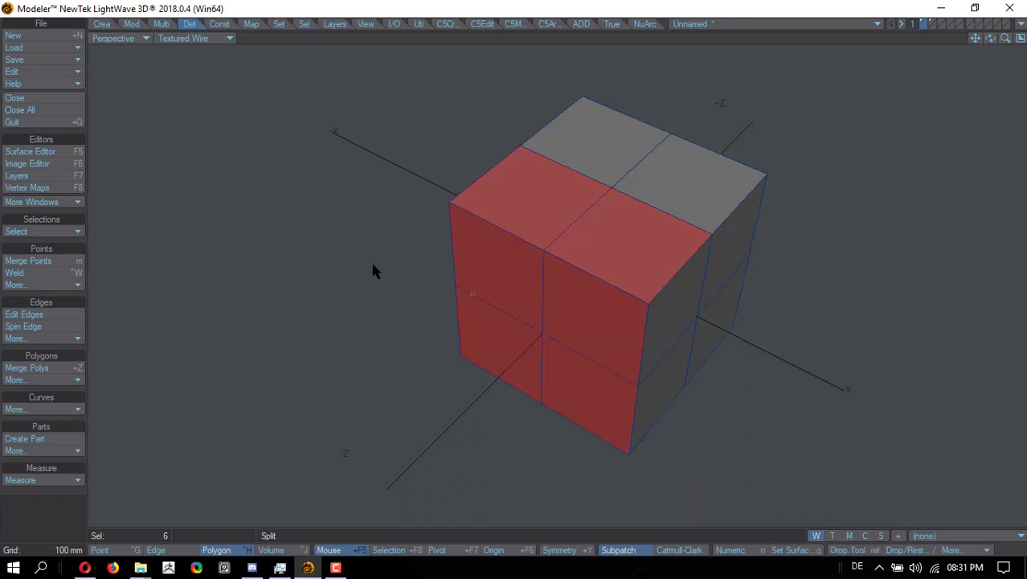
click(166, 26)
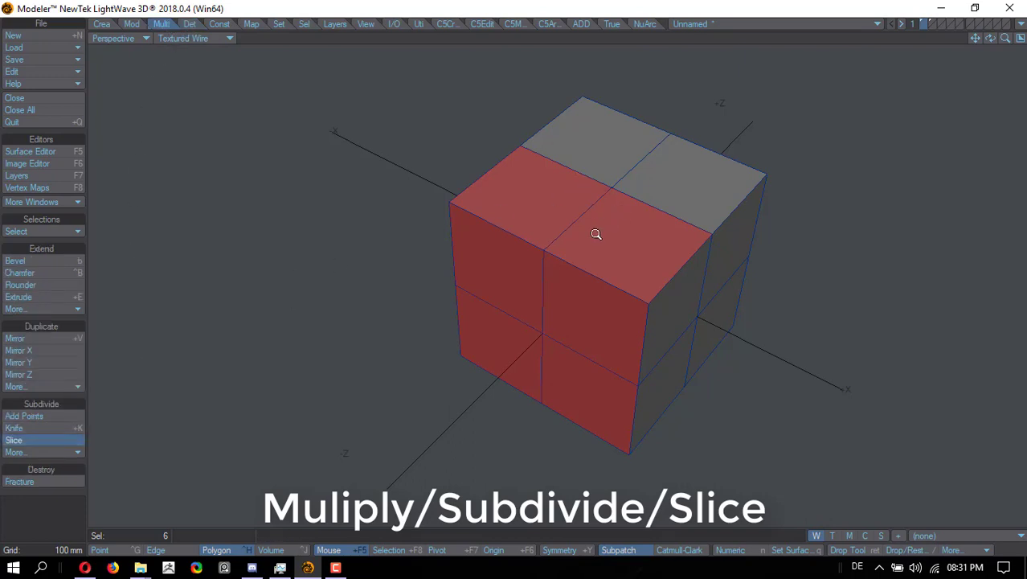
mouse_move(596, 229)
alt+mouse_down()
mouse_move(506, 207)
mouse_move(503, 276)
mouse_move(577, 108)
mouse_move(498, 247)
mouse_move(540, 227)
mouse_move(595, 230)
alt+mouse_up()
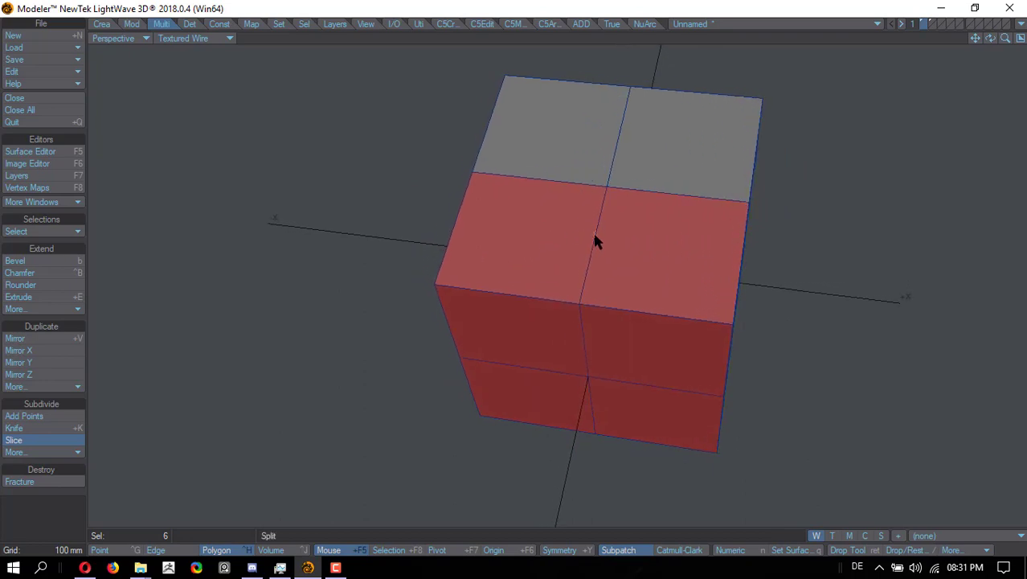
drag(595, 238, 505, 292)
click(516, 368)
mouse_move(555, 380)
alt+mouse_down()
mouse_move(607, 278)
mouse_move(575, 380)
alt+mouse_up()
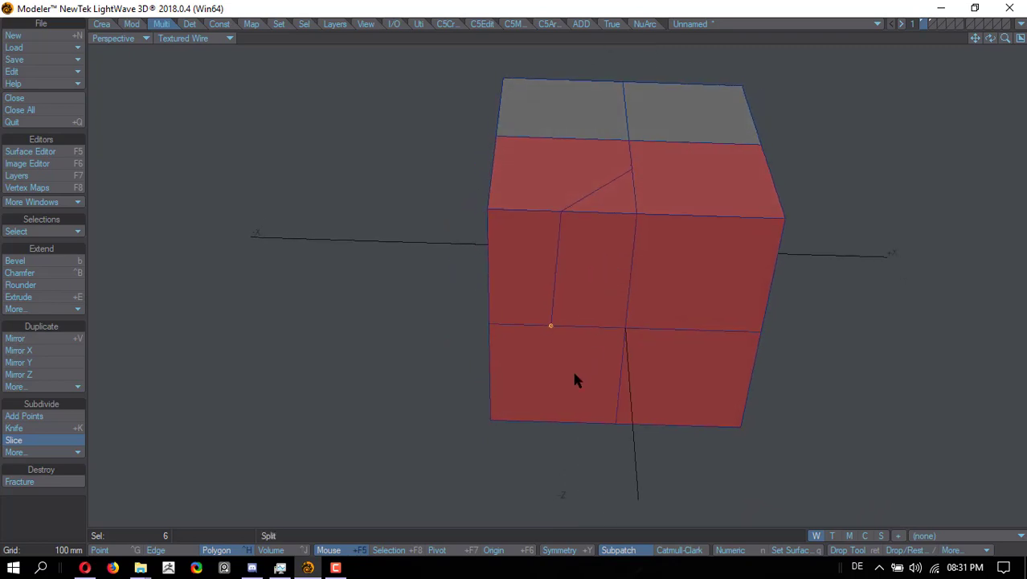
Continue the slice through the lower middle edge and up the right front polygons to its starting point on the top face.
click(621, 355)
click(663, 330)
click(714, 215)
alt+drag(727, 193, 629, 225)
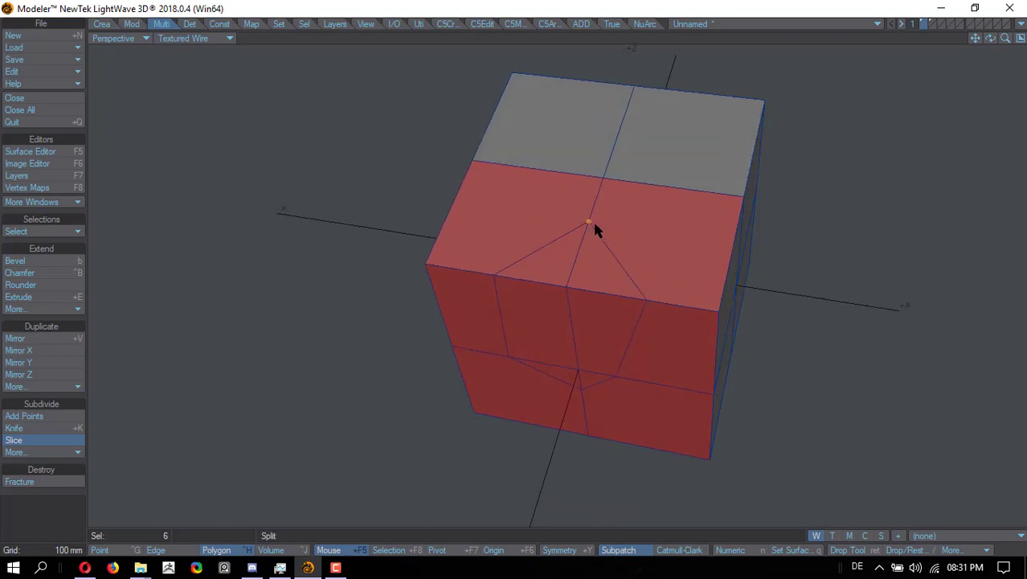
alt+drag(571, 271, 589, 248)
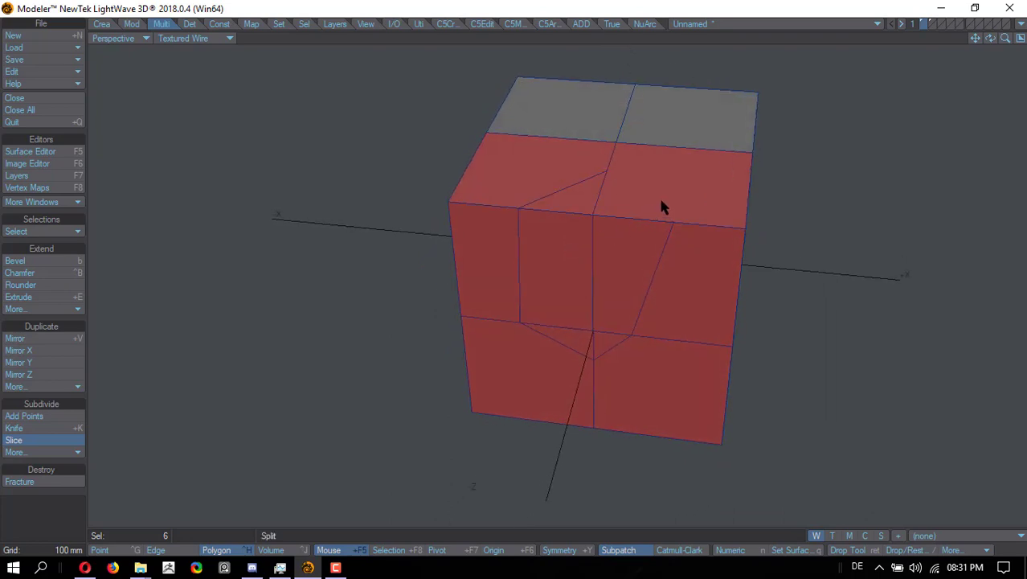
Undo all the slice cuts on the selected polygons.
key(ctrl+z)
key(ctrl+z)
key(ctrl+z)
key(ctrl+z)
Slice a closed six-sided loop across the selected top and front polygons, starting on the top face's middle edge, and accept it.
mouse_move(653, 197)
alt+mouse_down()
mouse_move(611, 202)
mouse_move(640, 203)
alt+mouse_up()
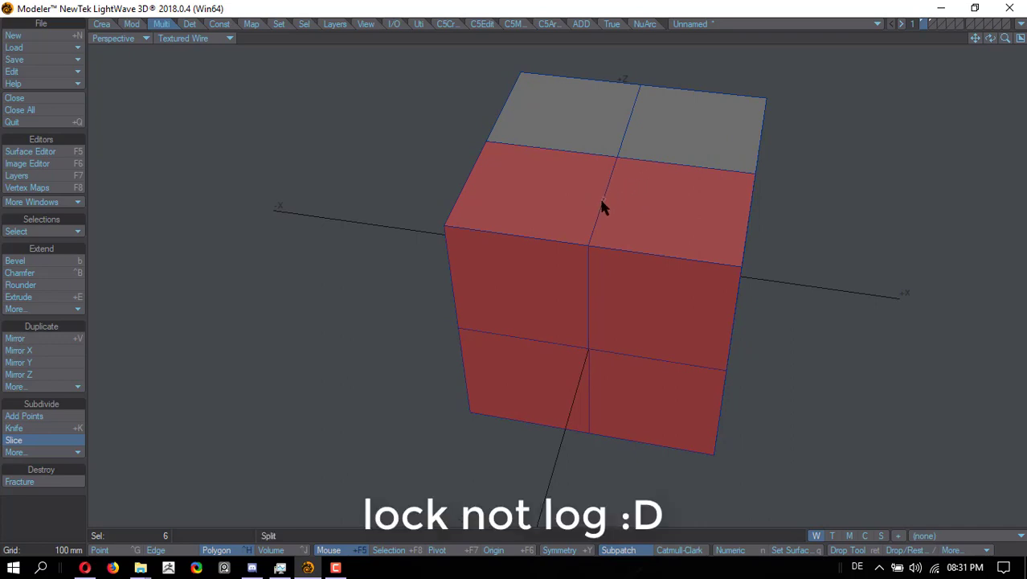
drag(602, 199, 611, 165)
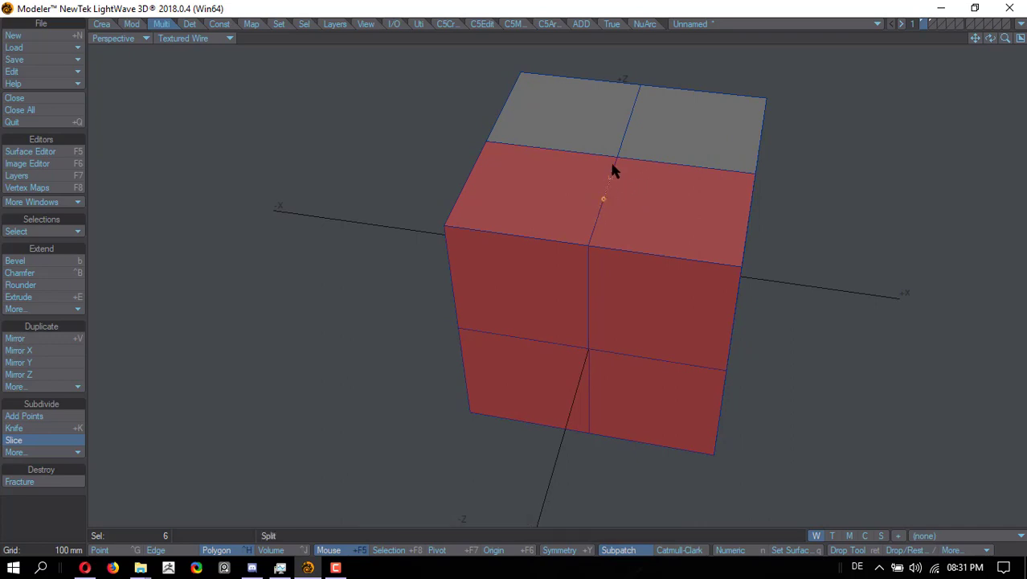
click(513, 234)
click(521, 338)
click(589, 393)
click(656, 359)
click(664, 257)
click(602, 200)
key(Return)
alt+drag(687, 182, 578, 285)
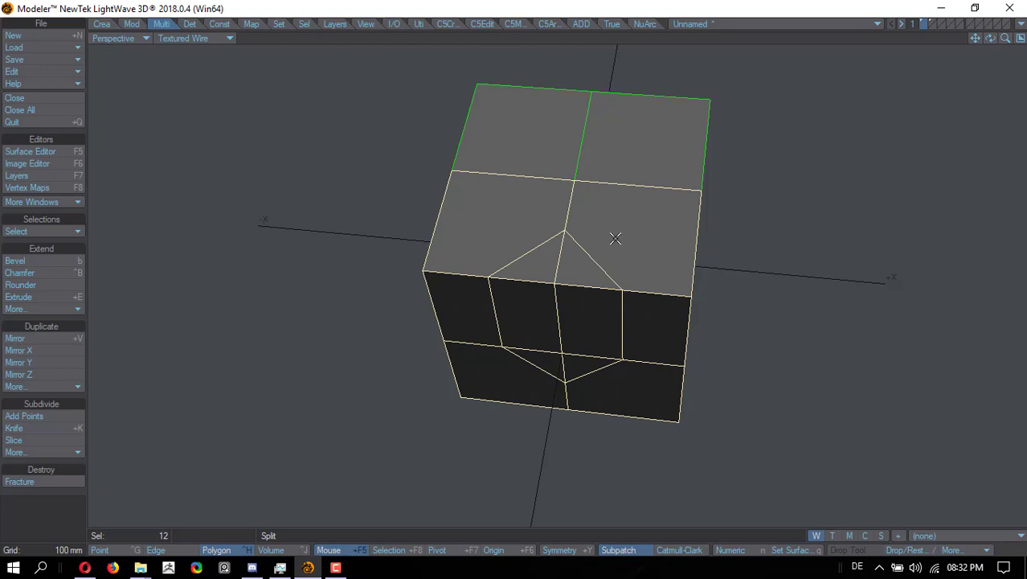
alt+drag(612, 258, 666, 258)
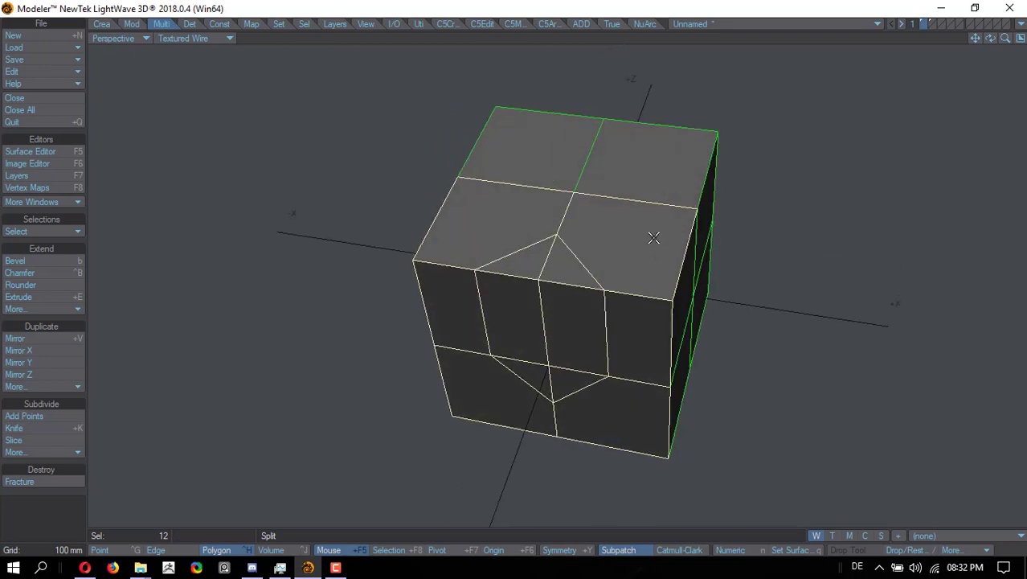
Undo the slice and start the Add Edges tool with its Stopper option turned off.
key(u)
middle_click(623, 258)
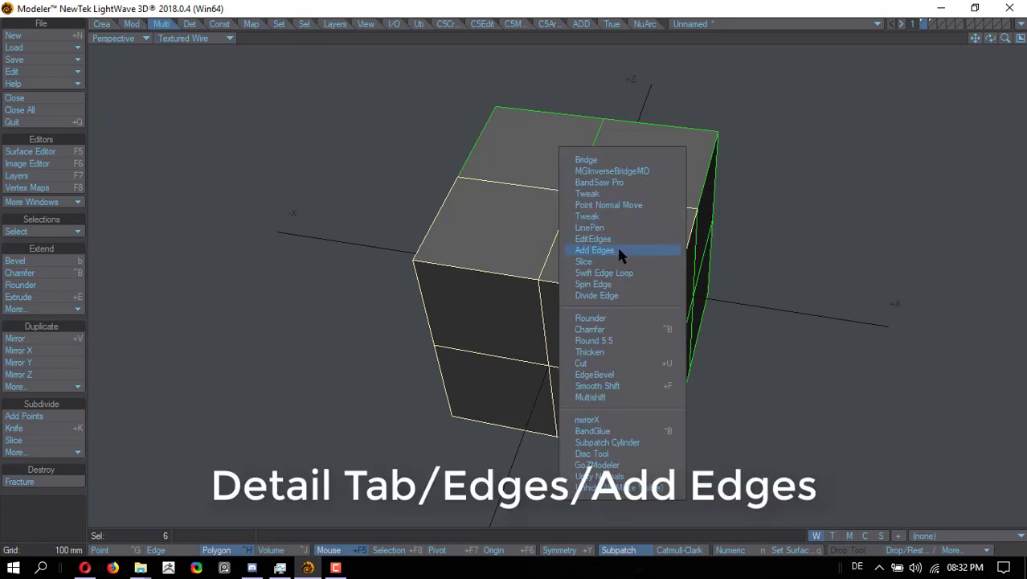
click(617, 251)
alt+drag(584, 273, 564, 306)
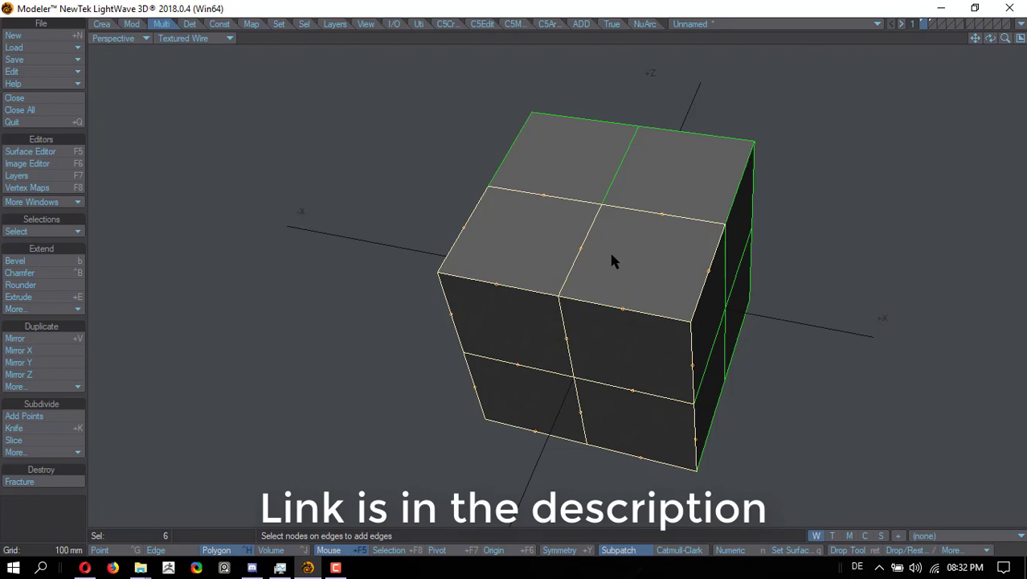
key(n)
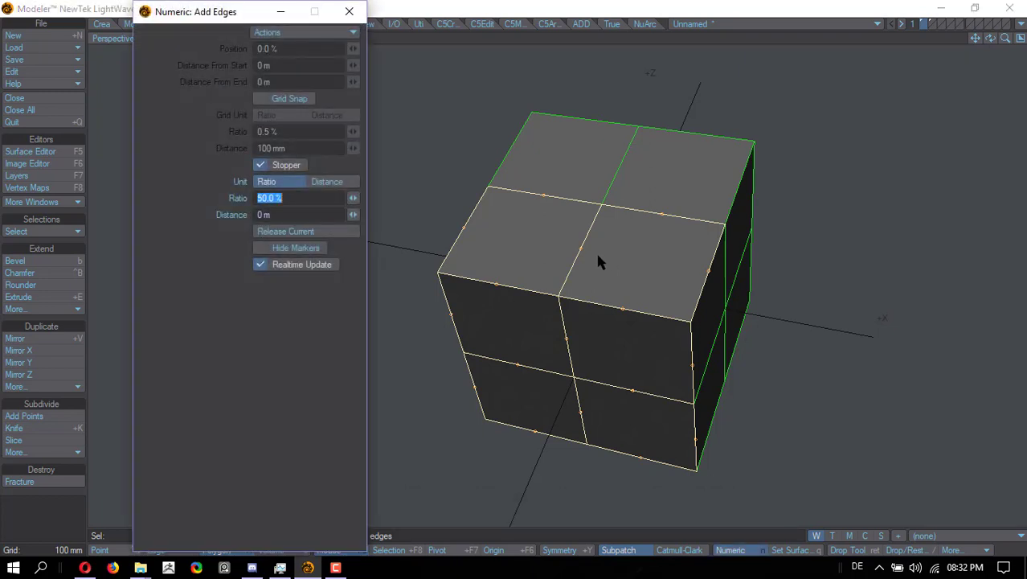
click(283, 164)
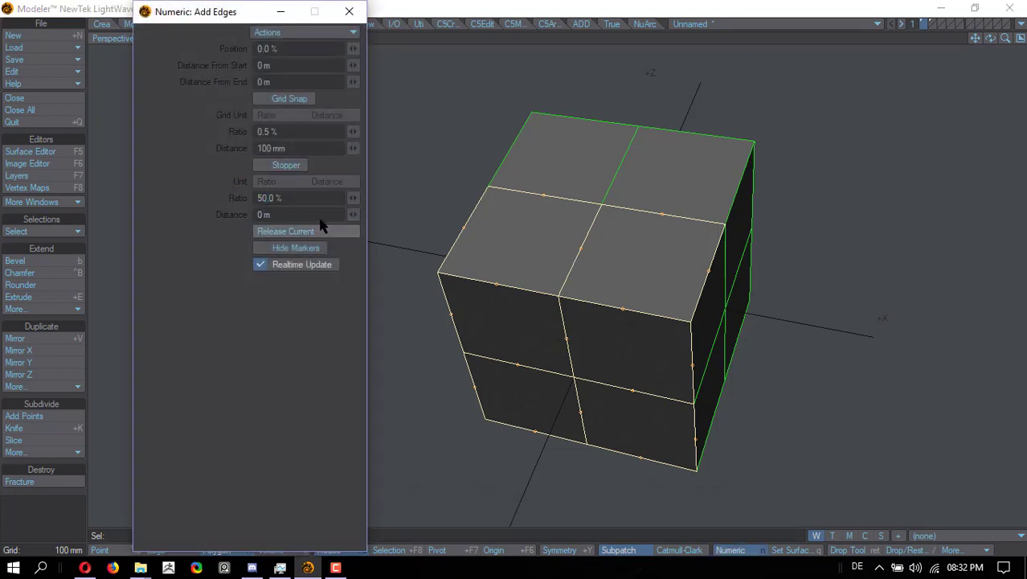
Try to connect freely placed edge points into a loop across the top and front polygons with Add Edges, and discard the result.
click(583, 247)
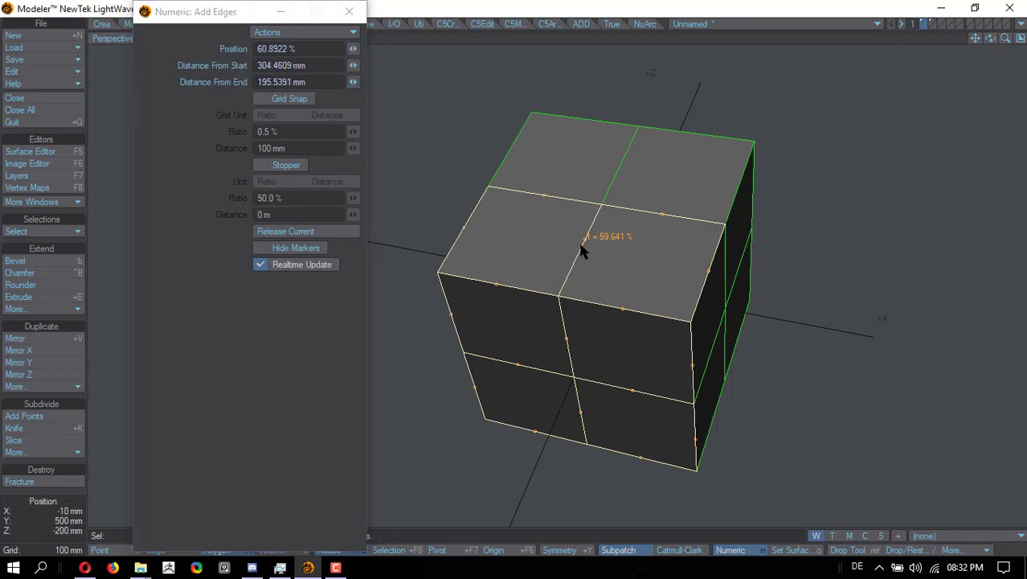
click(489, 284)
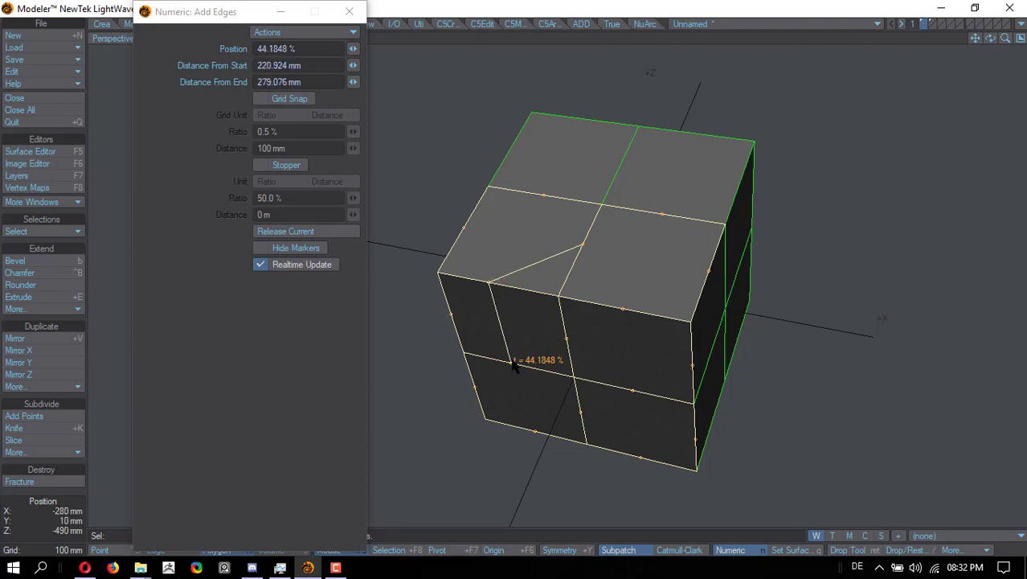
click(512, 363)
click(582, 415)
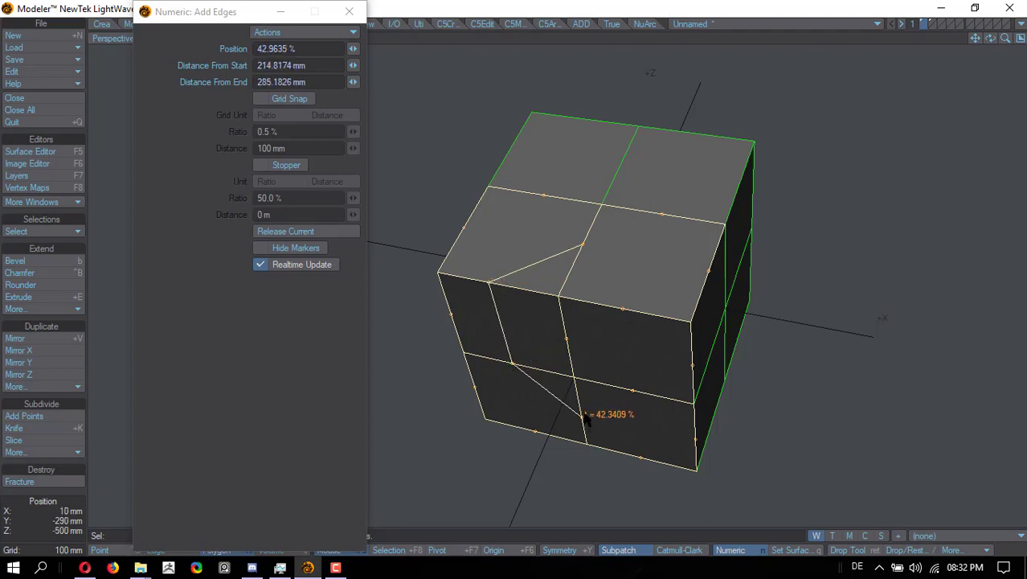
click(643, 393)
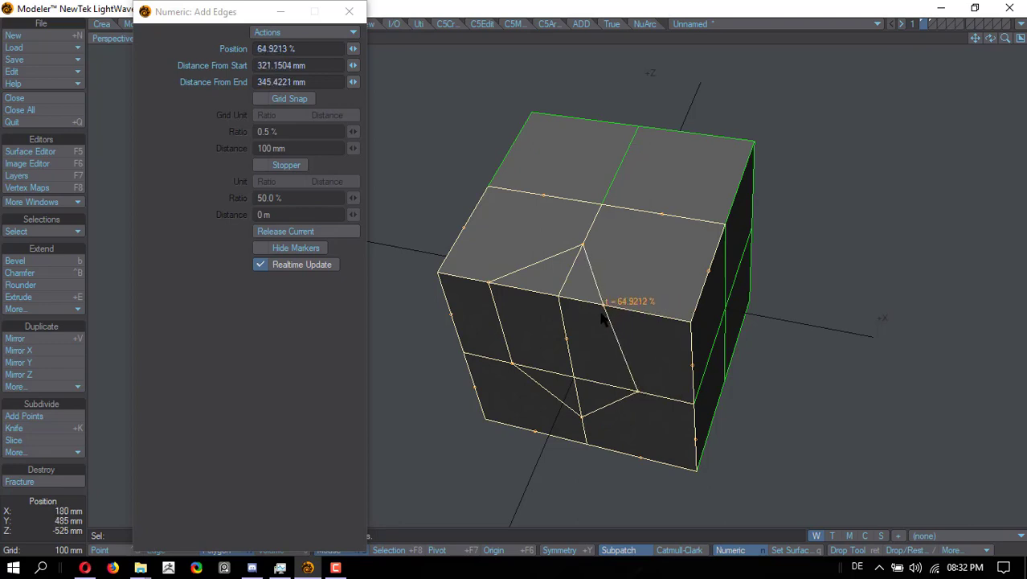
right_click(681, 267)
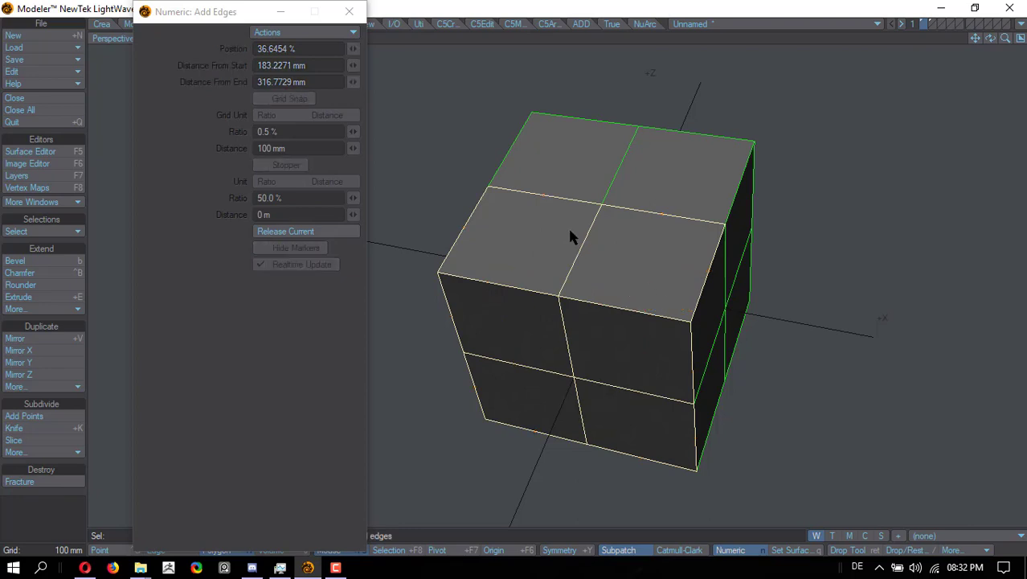
Reactivate Add Edges with the Stopper at a 50% ratio and connect the edge midpoints into a closed loop across the top and front polygons.
click(313, 32)
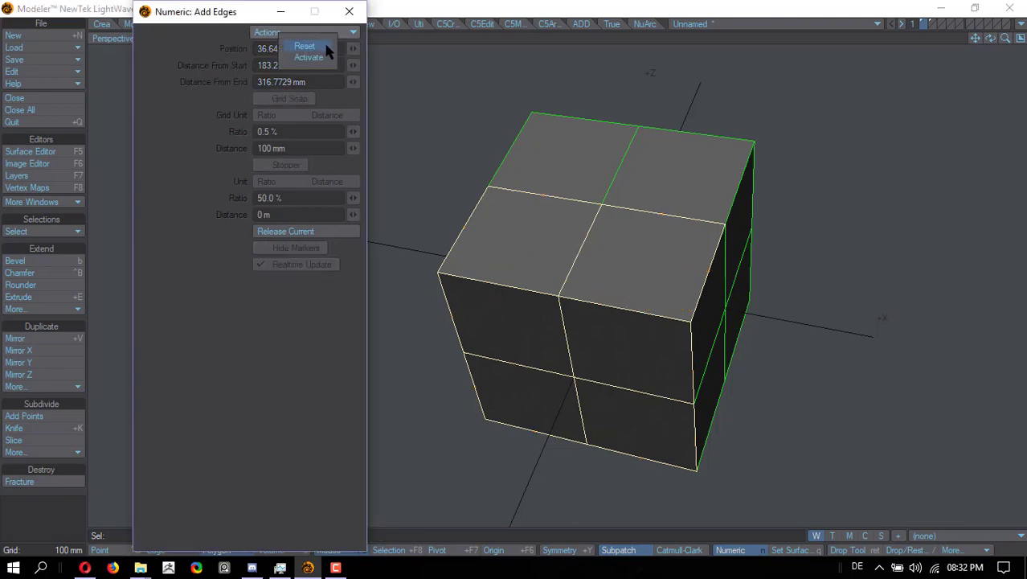
click(326, 57)
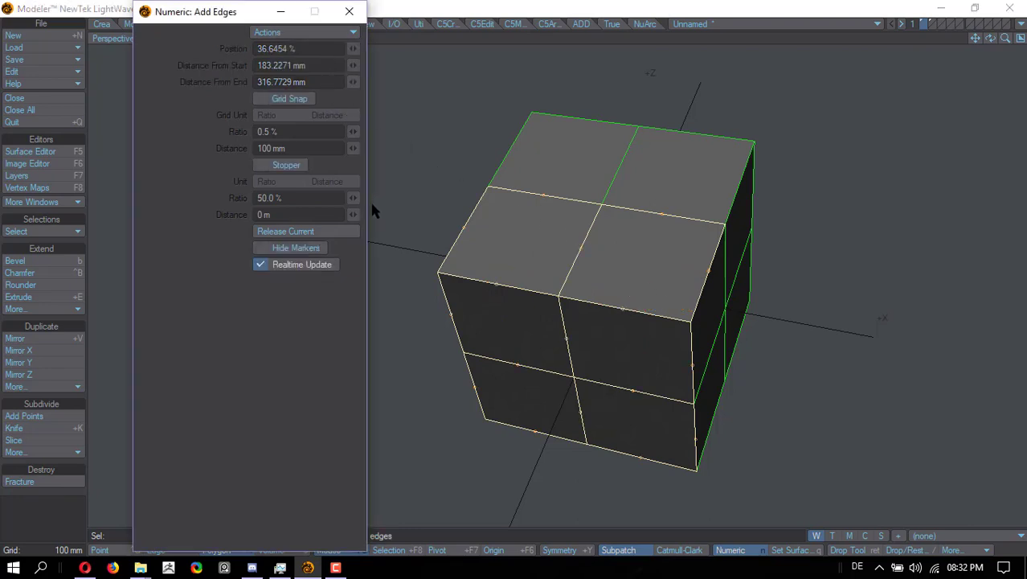
click(261, 165)
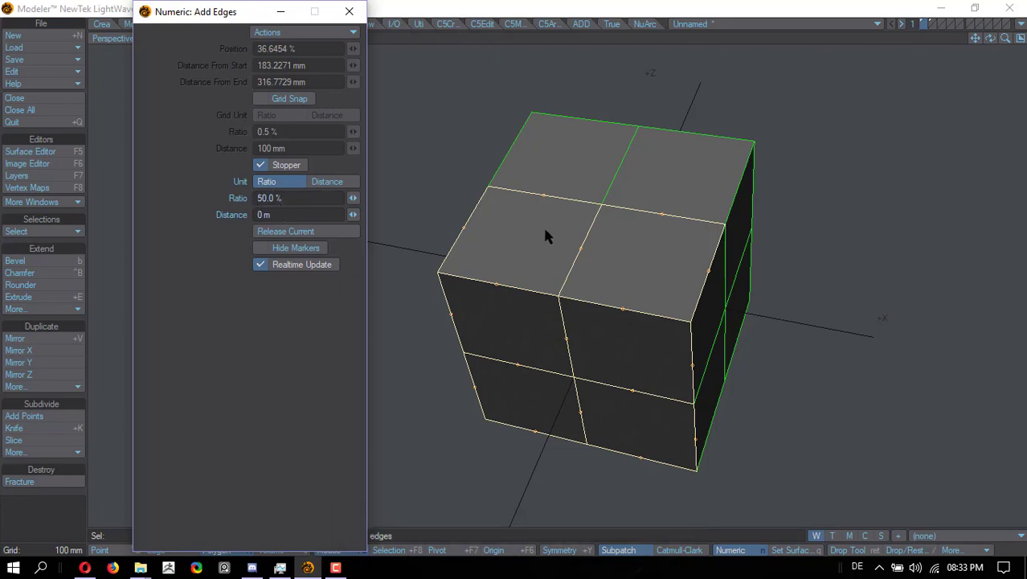
click(583, 249)
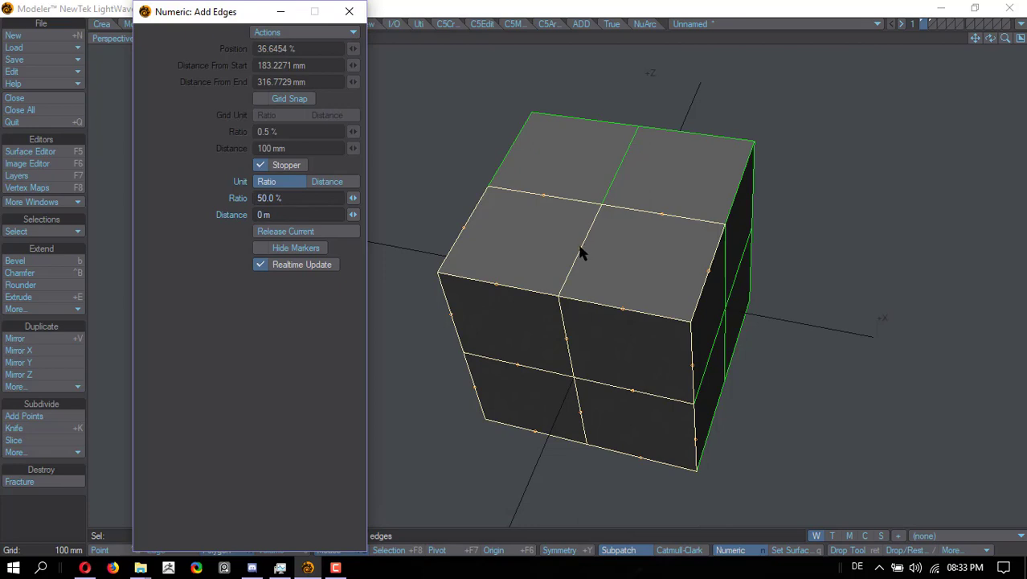
click(498, 286)
click(521, 366)
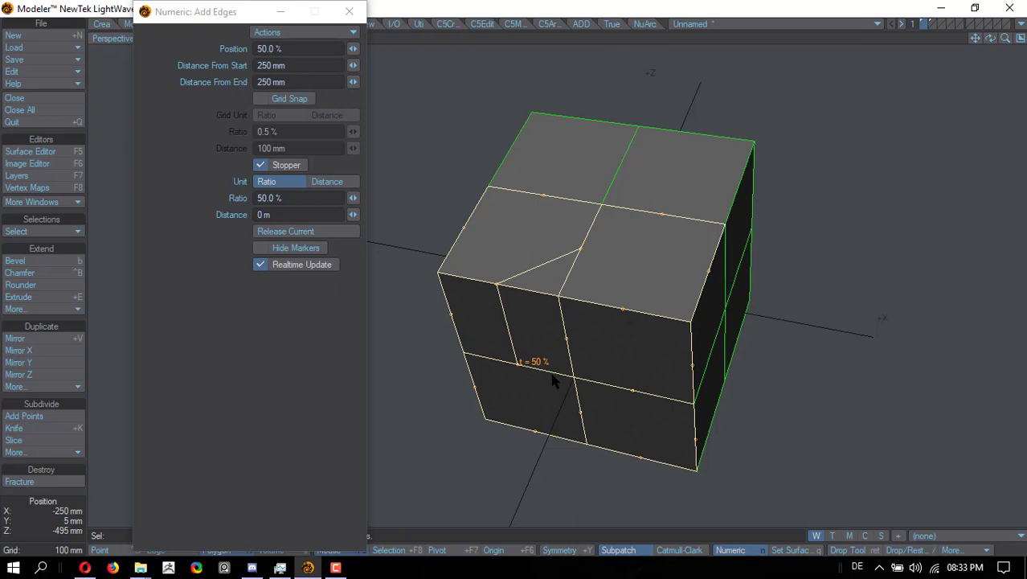
click(580, 411)
click(634, 389)
click(624, 306)
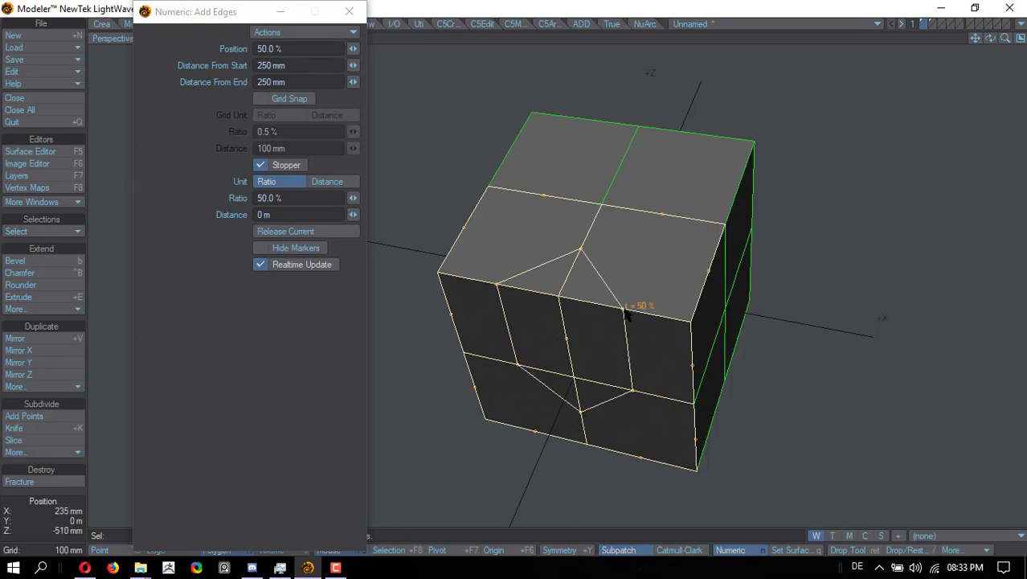
key(Return)
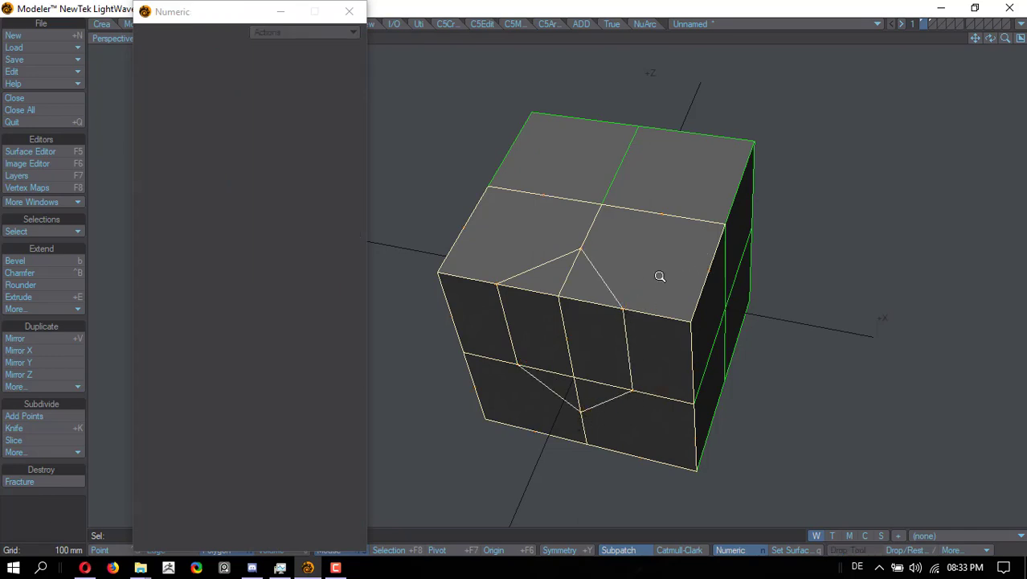
Undo the added edges and start the Line Pen tool, adjusting its snapping options.
mouse_move(660, 275)
alt+mouse_down()
mouse_move(637, 245)
mouse_move(649, 289)
mouse_move(592, 304)
mouse_move(632, 344)
mouse_move(661, 303)
mouse_move(634, 368)
mouse_move(599, 287)
mouse_move(618, 295)
mouse_move(674, 282)
alt+mouse_up()
key(ctrl+z)
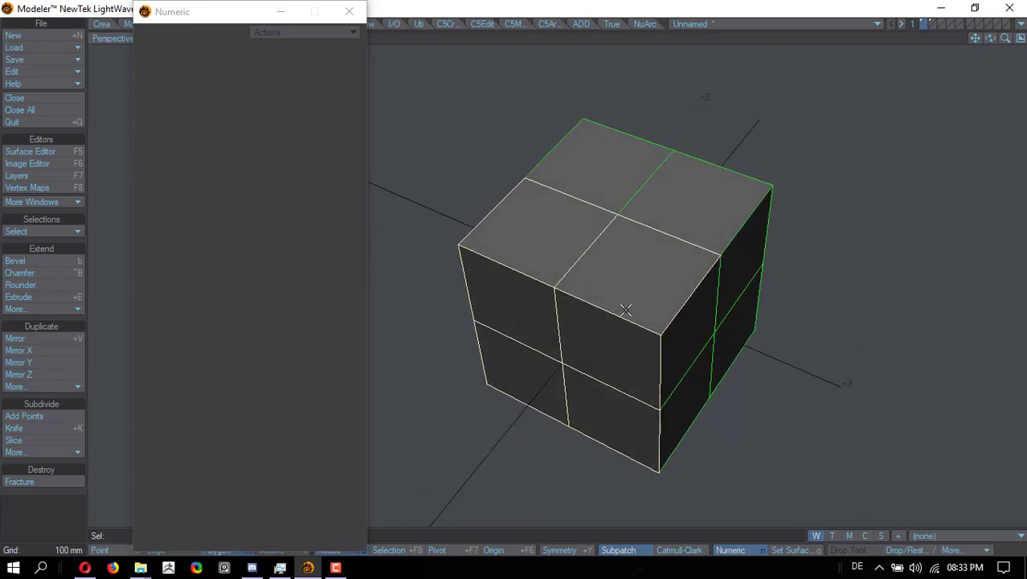
alt+drag(624, 306, 522, 269)
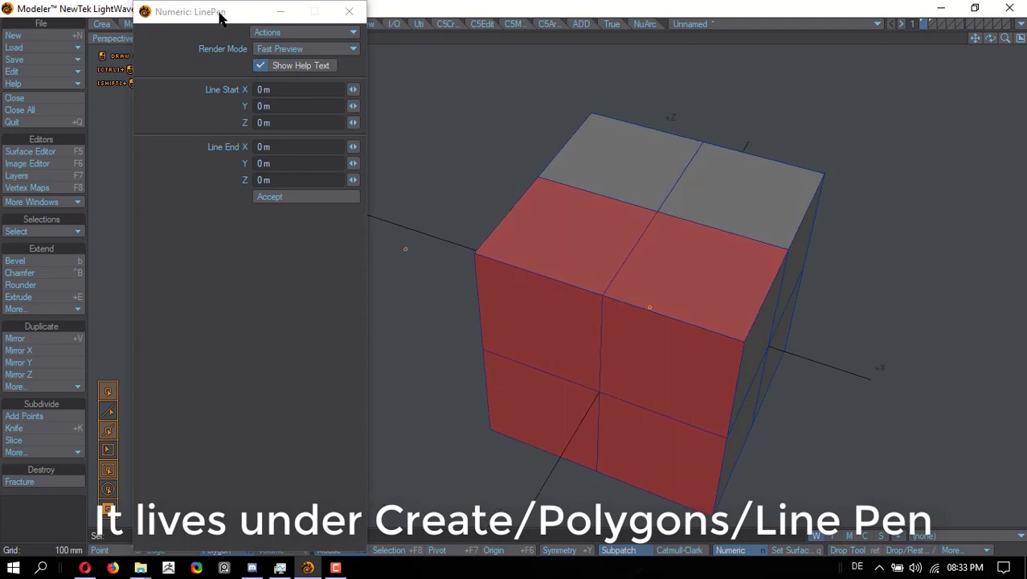
drag(221, 16, 289, 20)
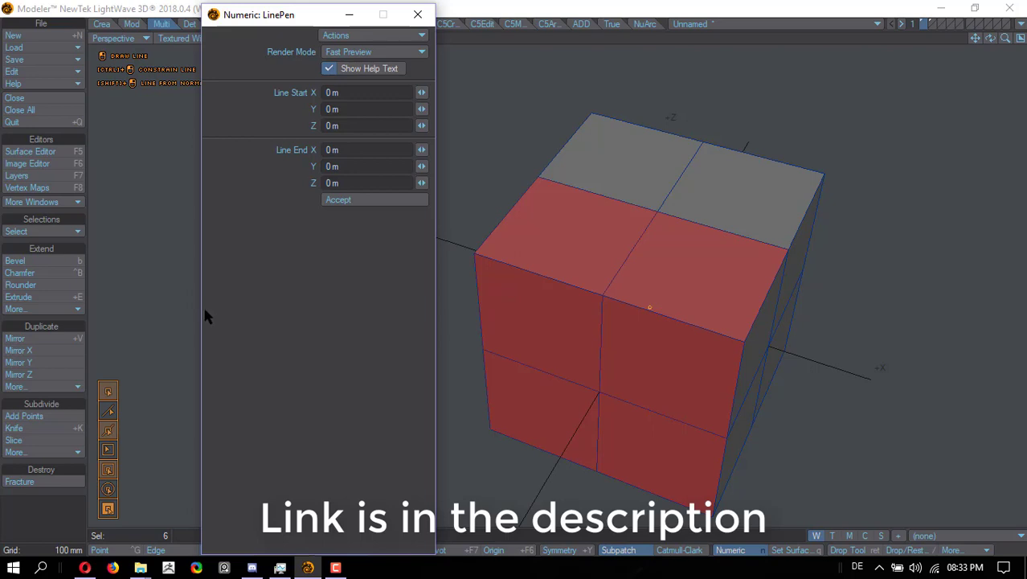
click(109, 474)
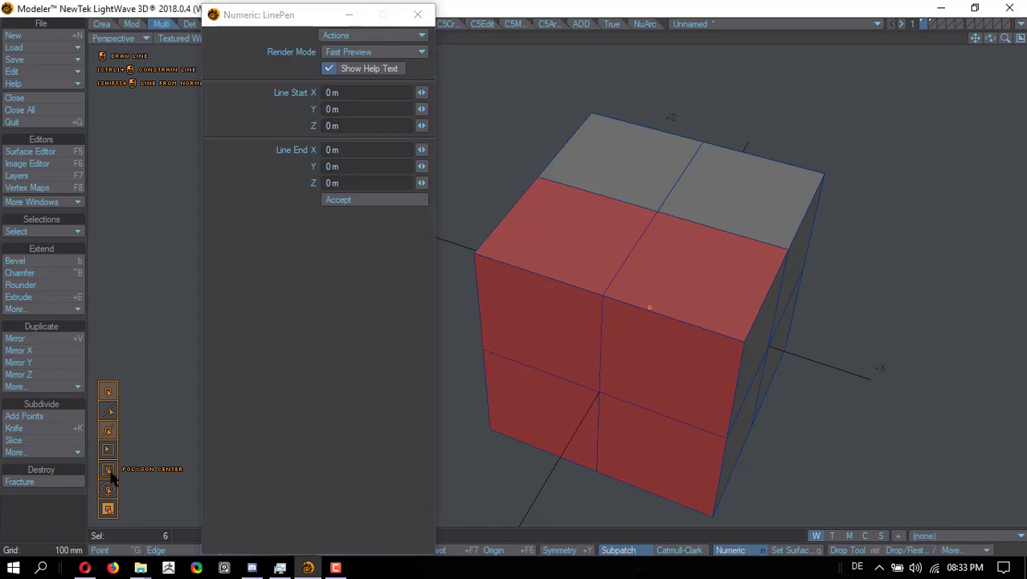
click(110, 433)
Draw lines with Line Pen that form a closed six-sided loop across the top and front polygons.
drag(629, 251, 538, 274)
drag(537, 274, 589, 435)
drag(597, 444, 632, 255)
key(space)
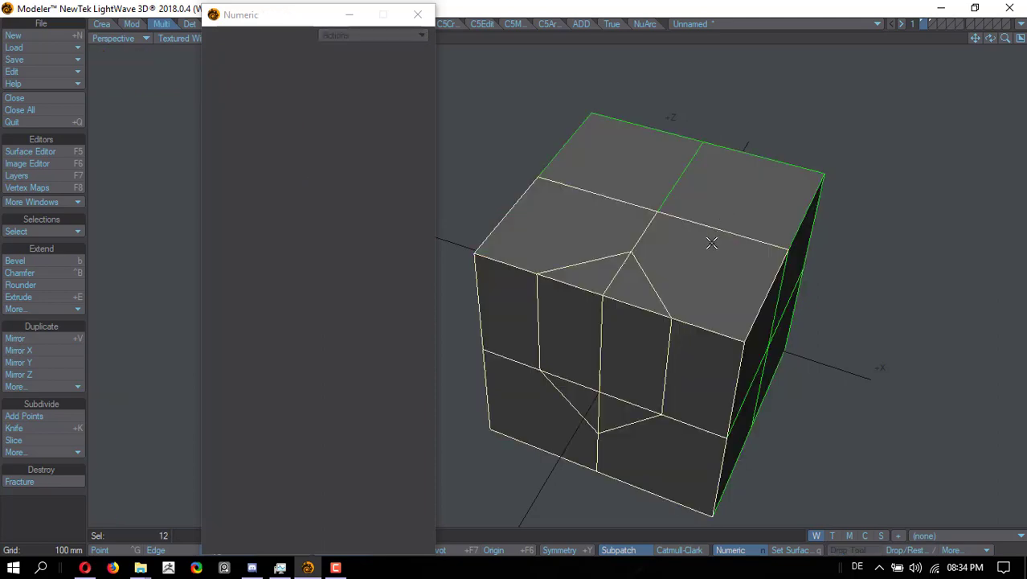
Deselect the four polygons in the upper row of the cube's front side.
scroll(695, 255, down, 2)
alt+drag(696, 255, 603, 211)
click(679, 87)
mouse_move(601, 344)
mouse_down()
mouse_move(584, 355)
mouse_move(650, 364)
mouse_move(626, 361)
mouse_move(662, 318)
mouse_up()
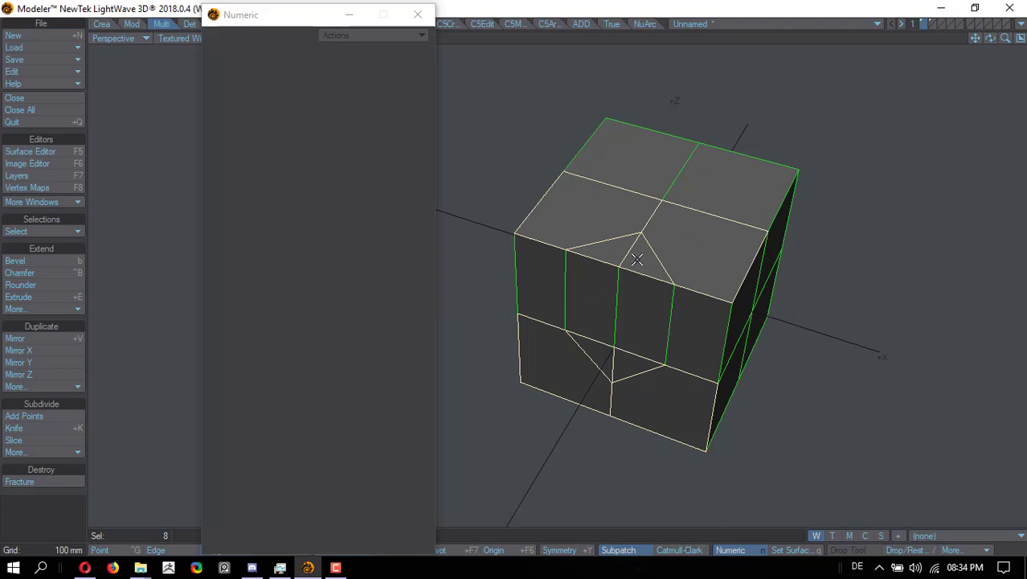
alt+drag(660, 247, 612, 296)
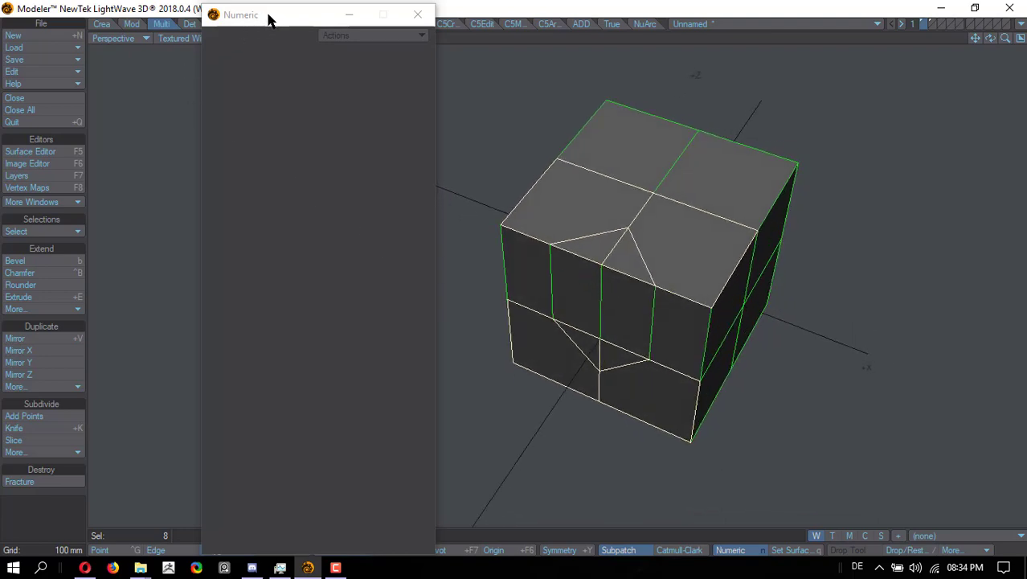
Run Fix 3-5 on the eight selected polygons around the six-sided loop on the cube's top and front sides.
drag(266, 18, 291, 16)
click(192, 25)
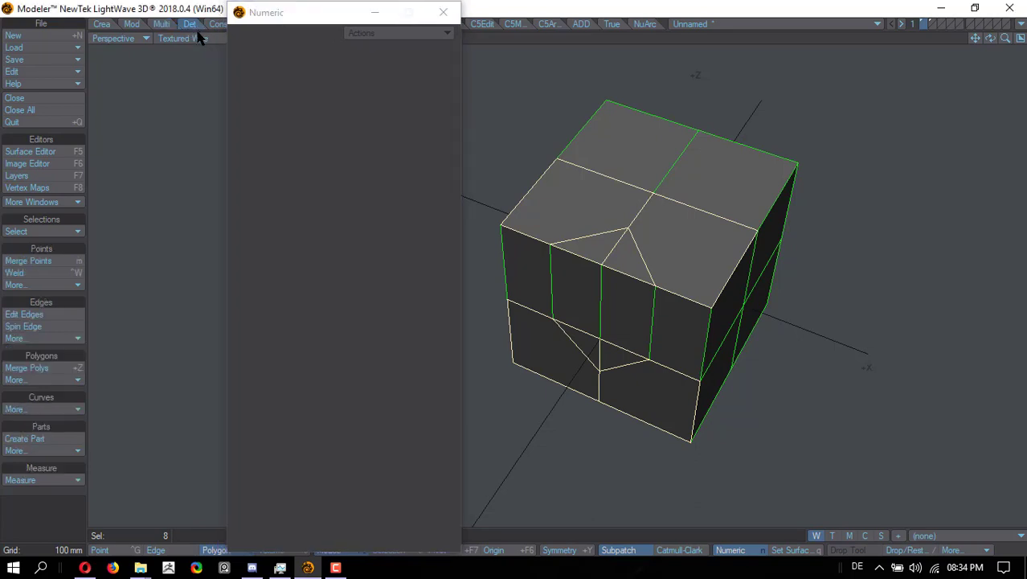
click(64, 381)
mouse_move(69, 529)
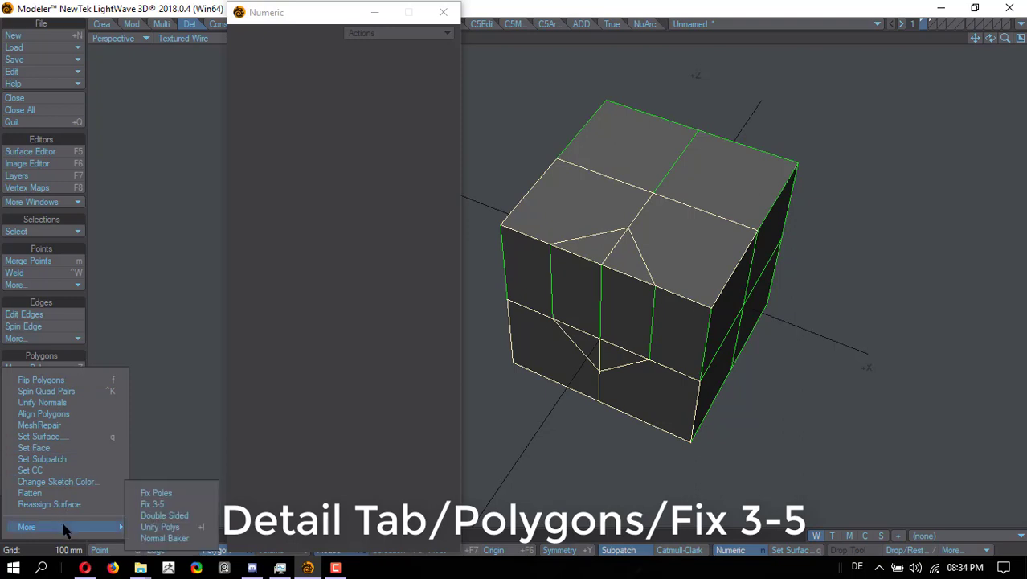
click(165, 504)
alt+drag(649, 265, 616, 287)
Undo Fix 3-5 and the Line Pen loop, restoring the subdivided cube with its six selected polygons.
key(ctrl+z)
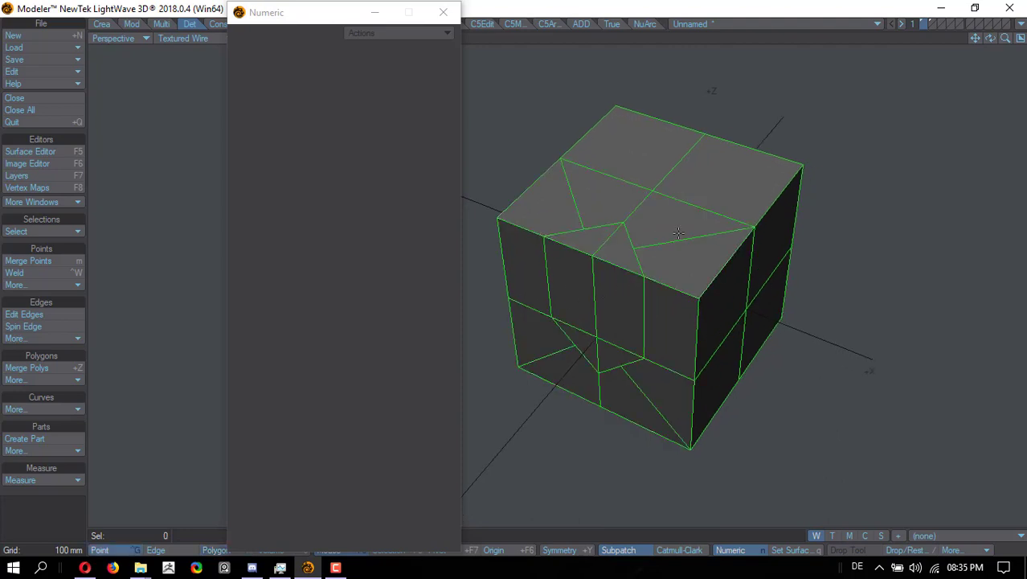
key(z)
key(ctrl+z)
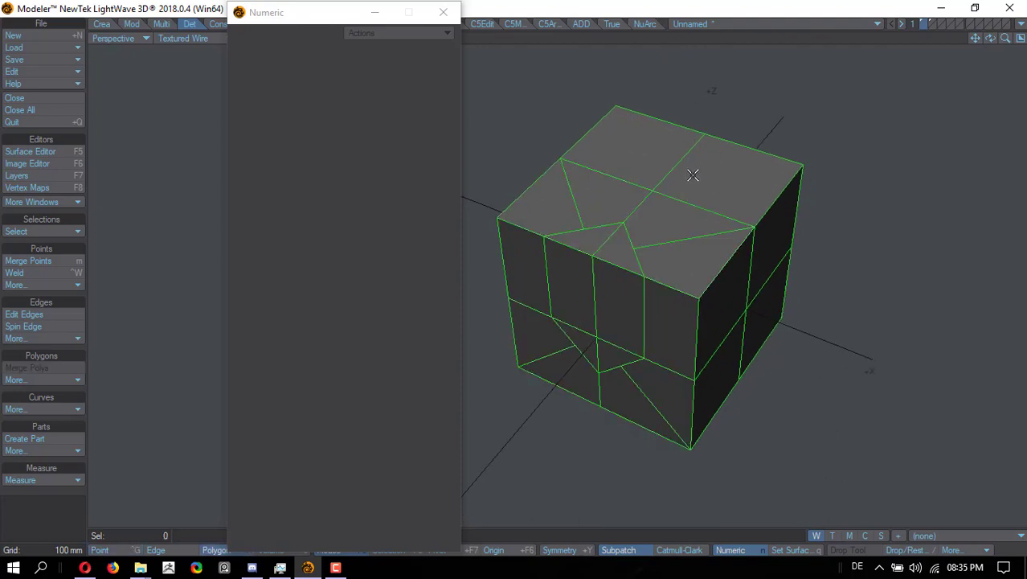
key(z)
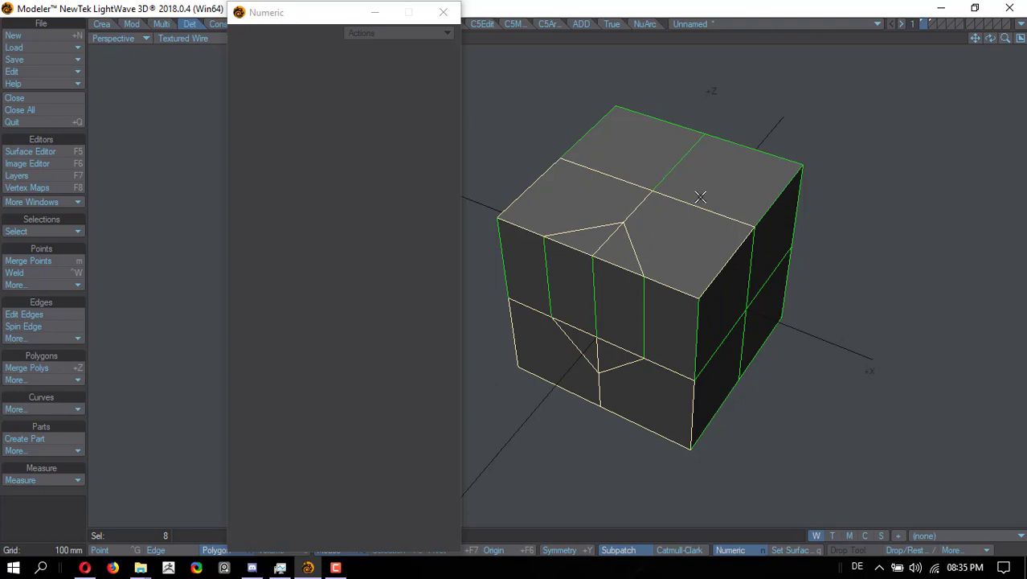
key(shift+z)
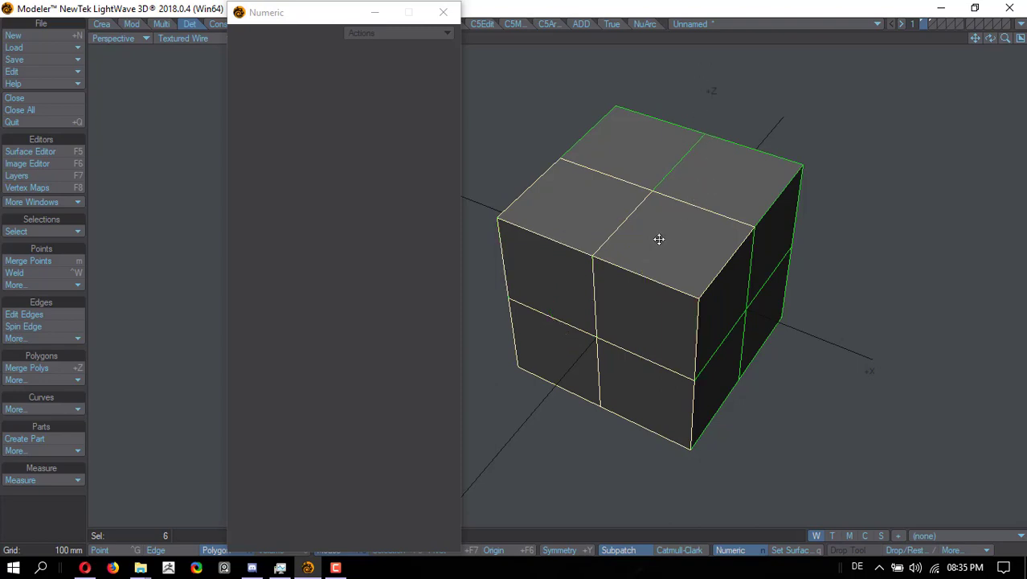
Try splitting the six selected polygons with parallel cuts across the top and front, undo it and clear the selection.
alt+shift+drag(659, 239, 594, 207)
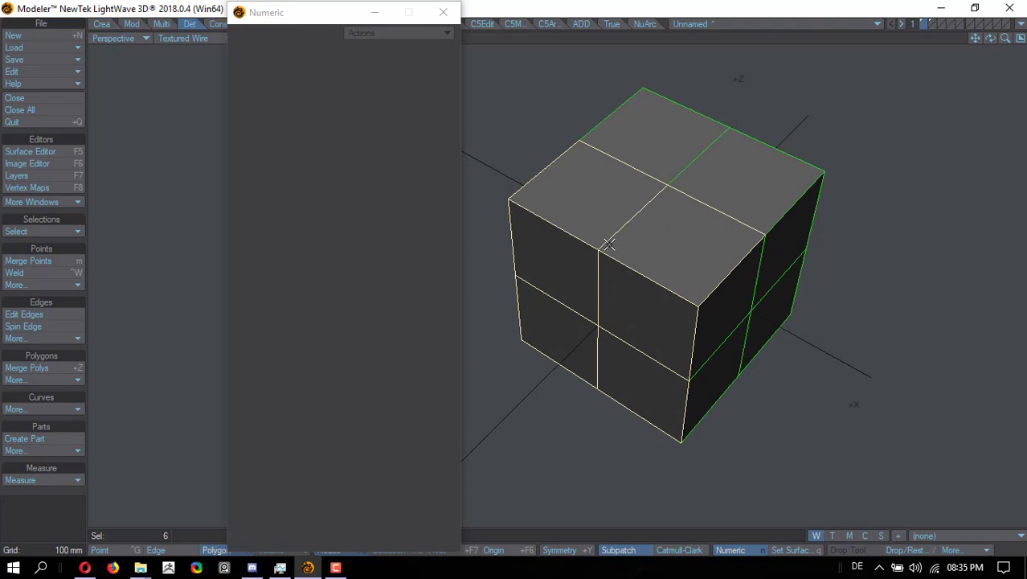
key(shift+u)
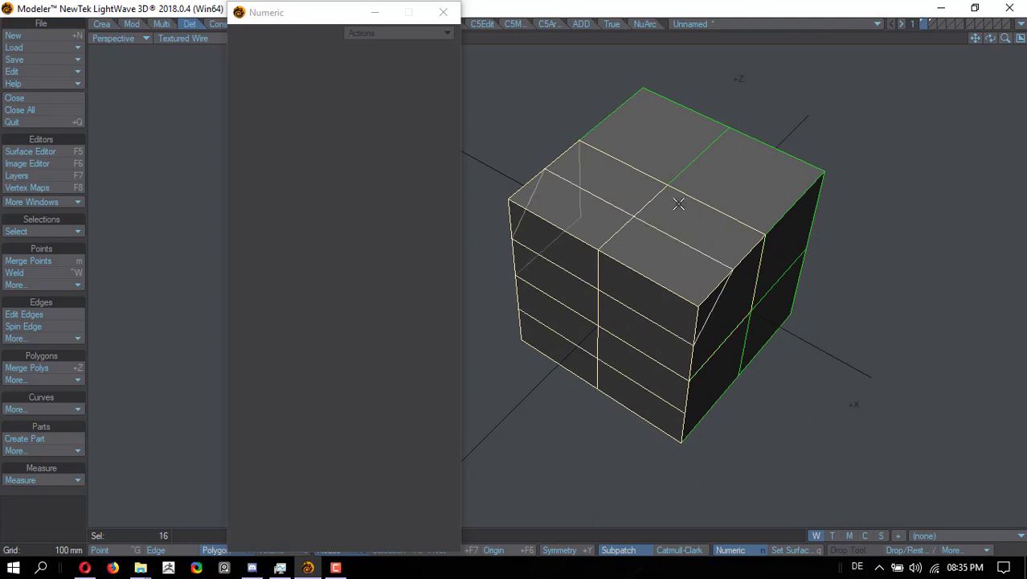
alt+drag(668, 215, 631, 233)
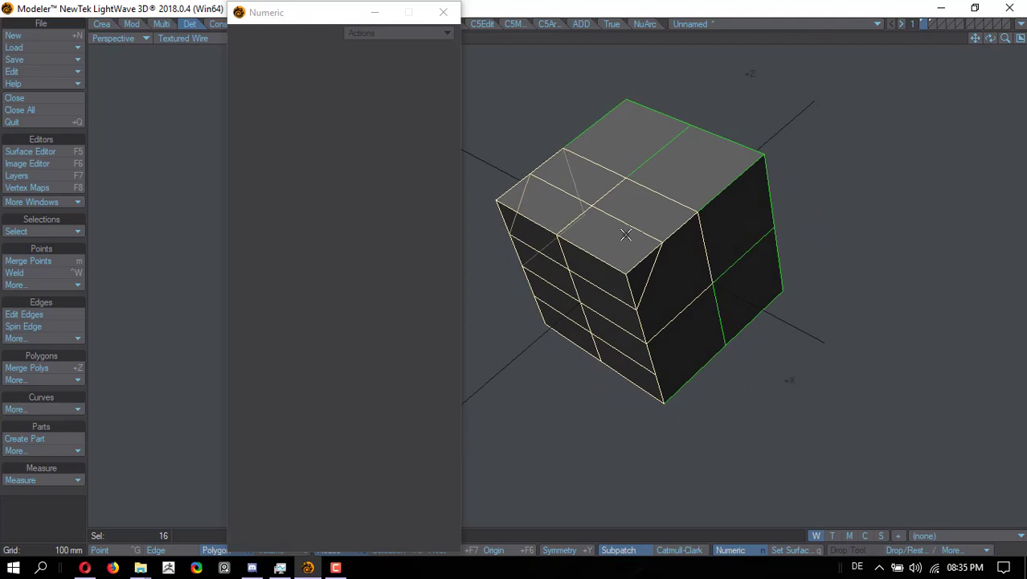
key(ctrl+z)
click(689, 37)
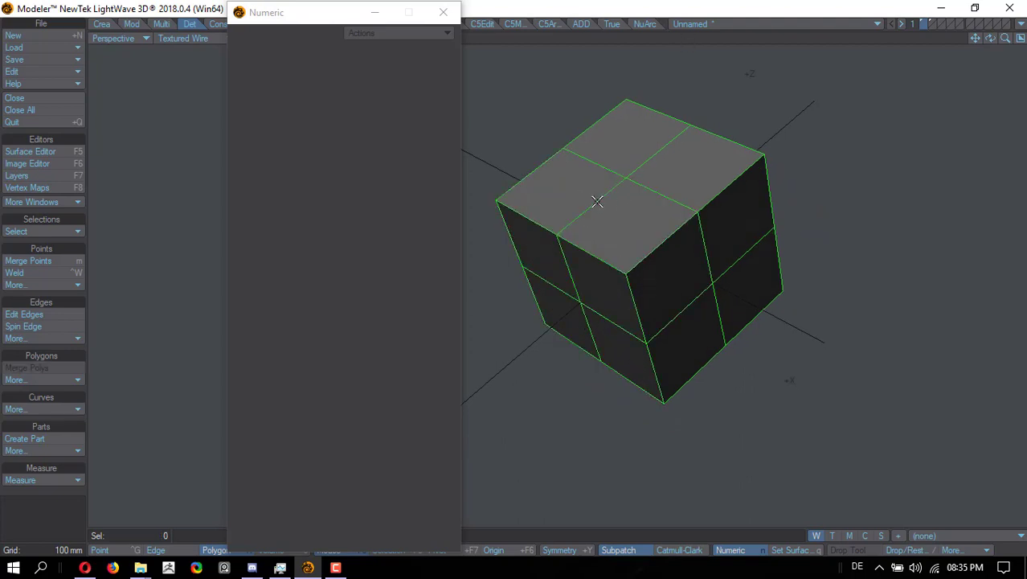
Select the two front polygons of the cube's top and all four polygons of its front side.
mouse_move(564, 196)
mouse_down()
mouse_move(601, 250)
mouse_move(605, 326)
mouse_move(553, 290)
mouse_move(550, 221)
mouse_up()
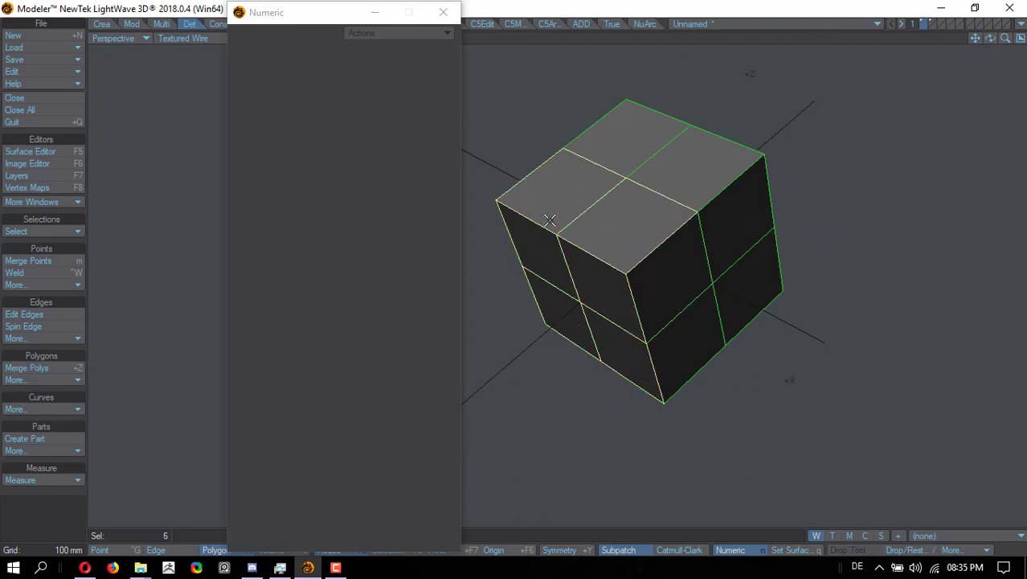
key(p)
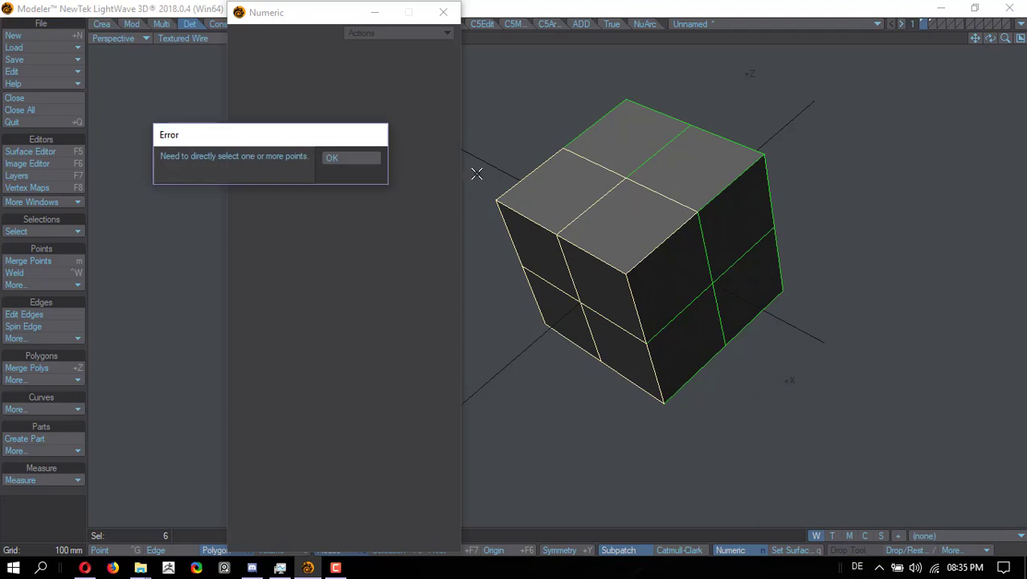
click(371, 157)
Cut a closed six-sided loop around the shared centre edges of the selected top and front polygons, and undo it.
key(shift+t)
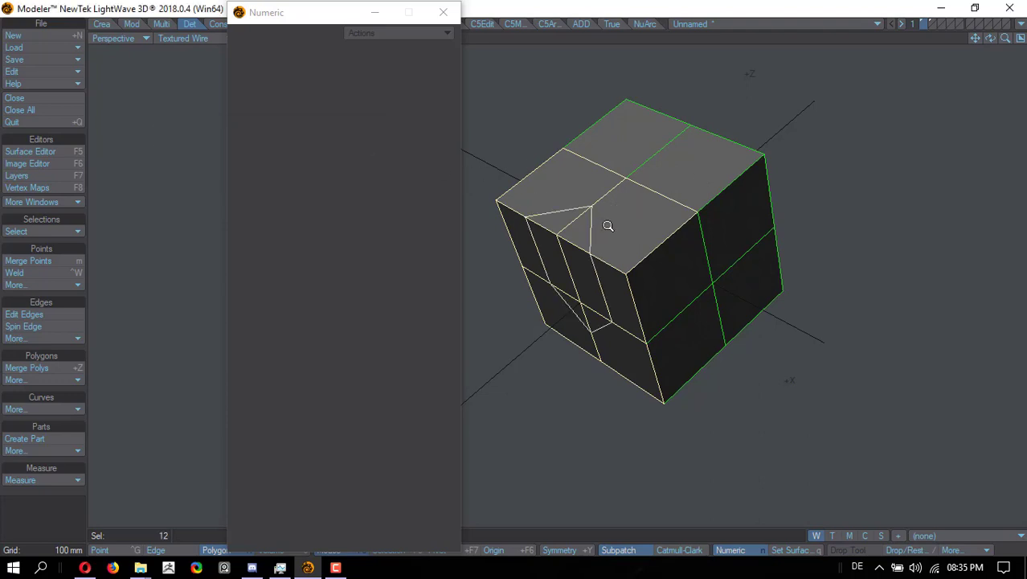
alt+drag(608, 225, 672, 158)
click(712, 29)
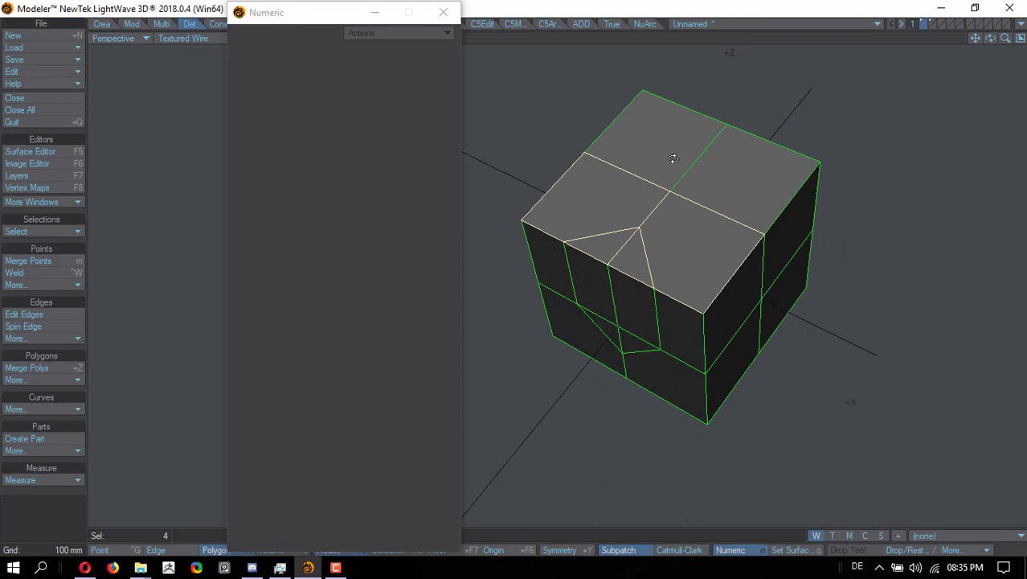
click(693, 37)
key(ctrl+z)
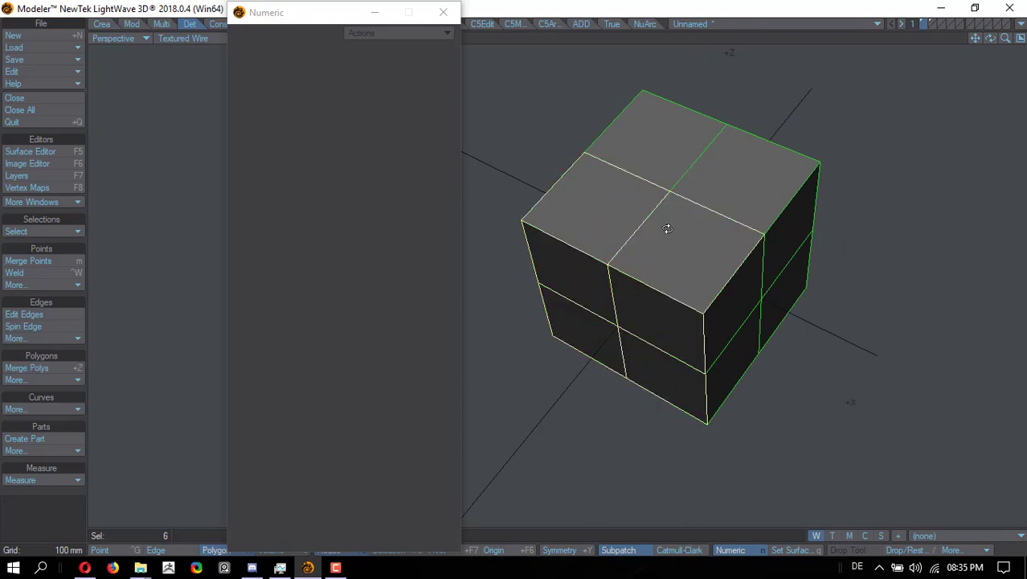
Start the Cut tool on the six selected top and front polygons.
mouse_move(649, 241)
alt+mouse_down()
mouse_move(630, 254)
mouse_move(655, 245)
alt+mouse_up()
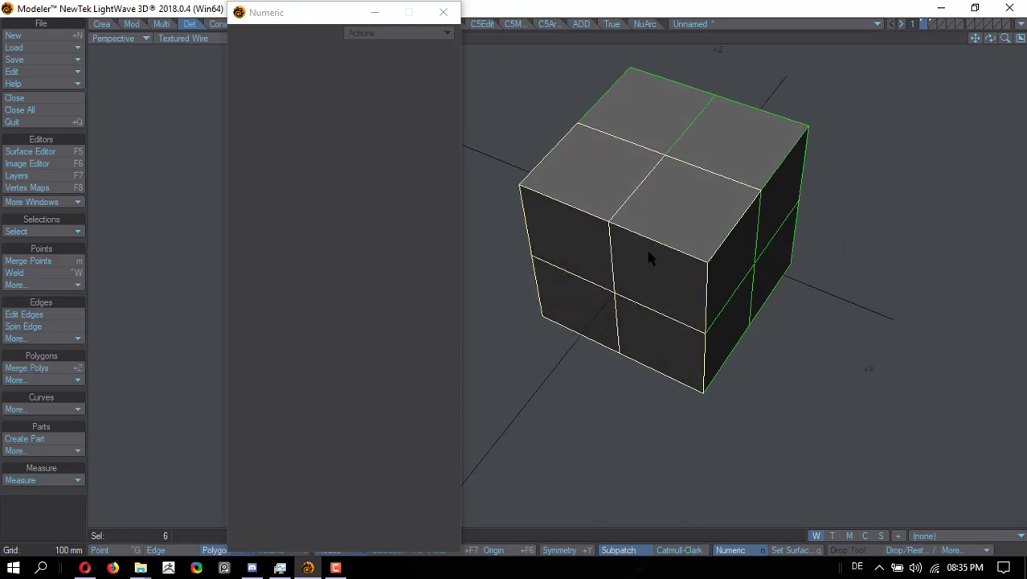
ctrl+shift+right_click(647, 250)
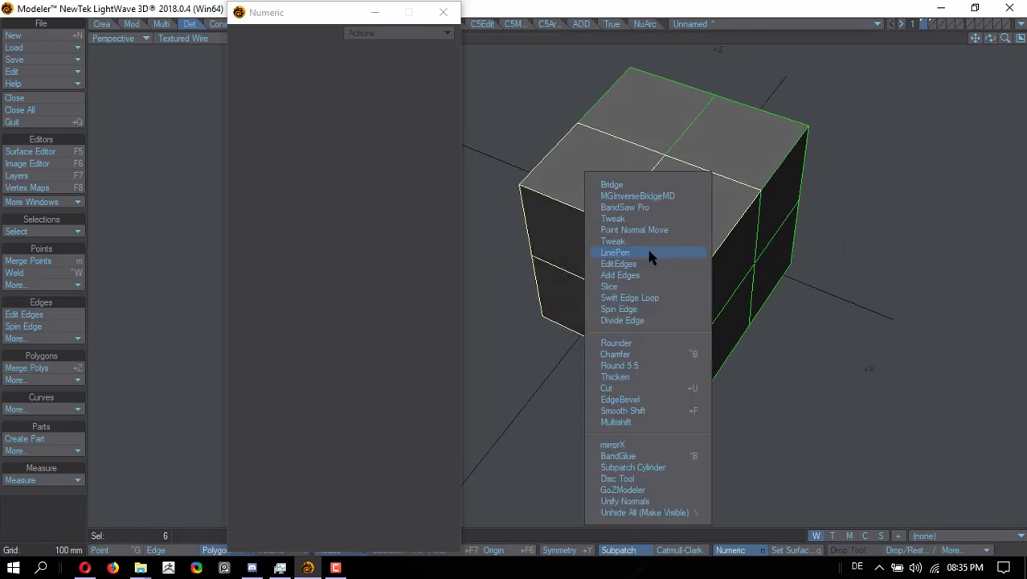
click(631, 387)
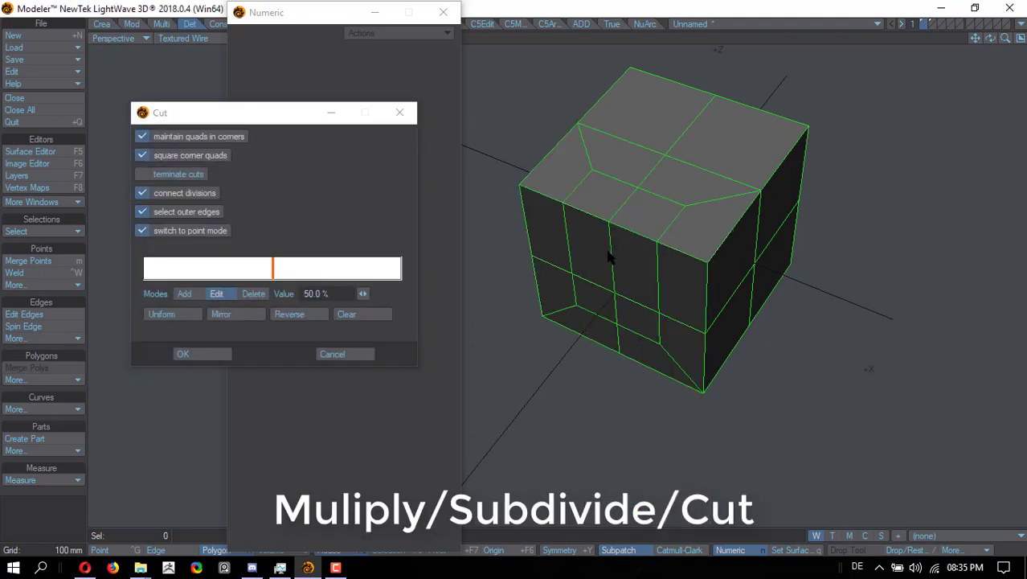